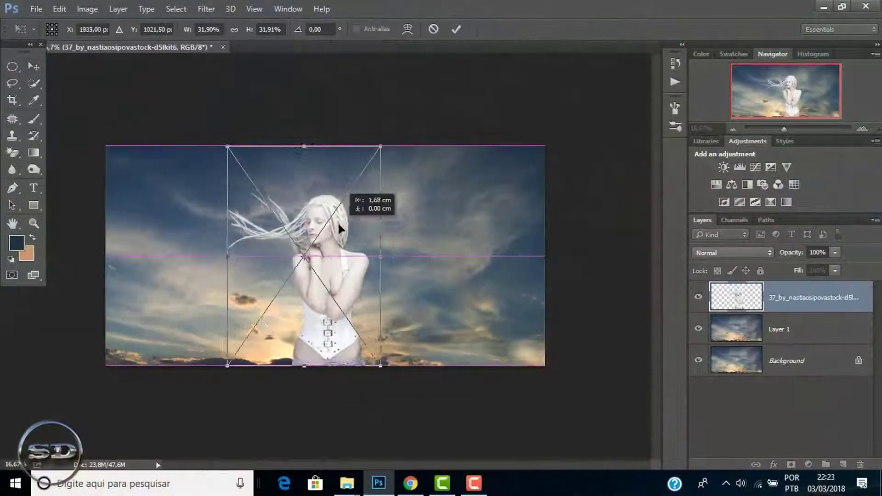
# - Enlarge the woman layer to about 42% and position her over the sky
pyautogui.moveTo(337, 221); pyautogui.dragTo(349, 225)
pyautogui.moveTo(380, 146); pyautogui.dragTo(409, 122)
pyautogui.moveTo(322, 239); pyautogui.dragTo(331, 234)
pyautogui.moveTo(407, 103); pyautogui.dragTo(406, 106)
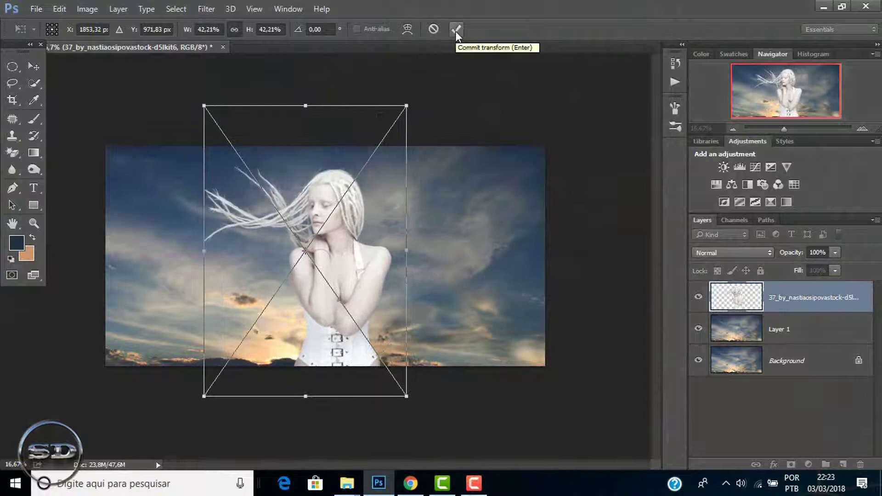
# - Add a Candlelight Color Lookup layer clipped to the woman
pyautogui.click(808, 465)
pyautogui.click(750, 338)
pyautogui.click(582, 189)
pyautogui.press('Down')
pyautogui.click(648, 140)
# - Add a clipped Brightness/Contrast layer darkening the woman to brightness -37
pyautogui.click(813, 329)
pyautogui.click(723, 167)
pyautogui.moveTo(556, 219); pyautogui.dragTo(537, 219)
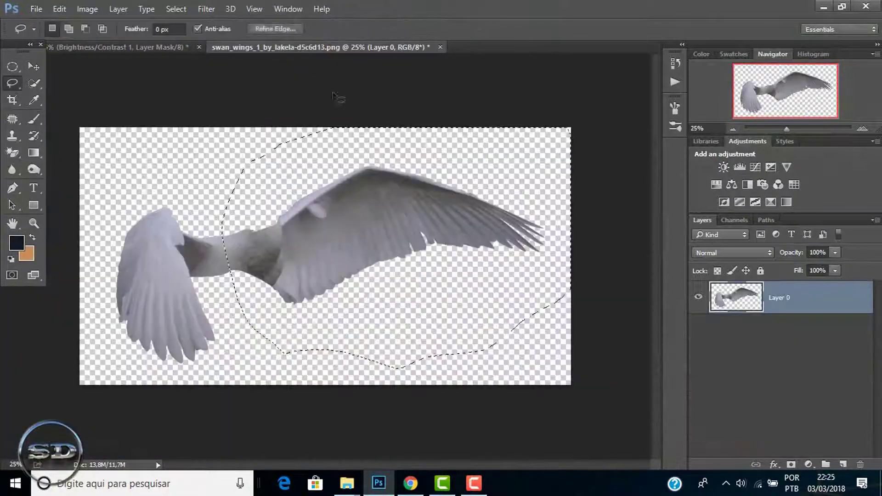
# - Place the wing, mirror a copy to the left, and shift the right wing outward
pyautogui.moveTo(142, 66); pyautogui.dragTo(414, 251)
pyautogui.click(587, 29)
pyautogui.moveTo(434, 302); pyautogui.dragTo(5, 355)
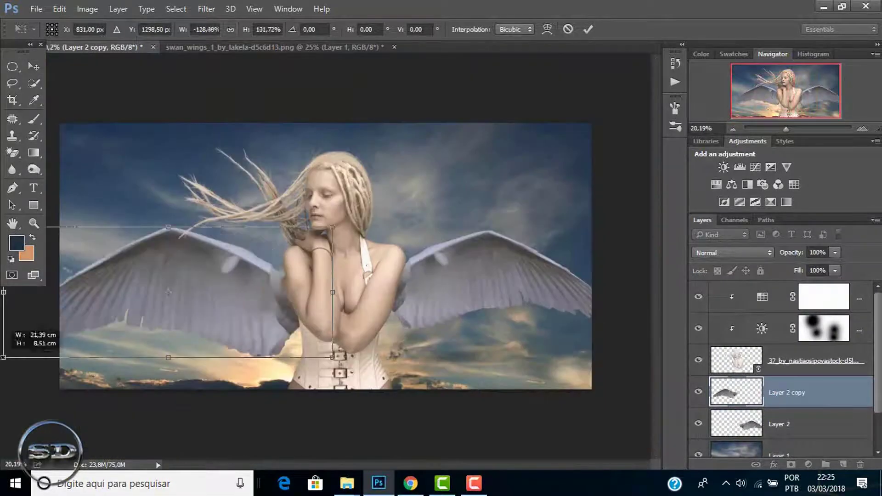
pyautogui.moveTo(132, 258); pyautogui.dragTo(148, 250)
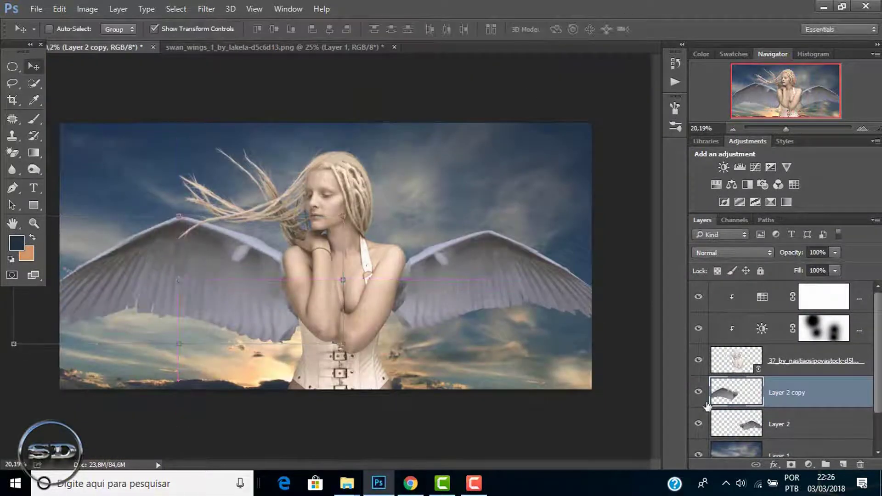
pyautogui.click(709, 423)
pyautogui.hotkey('ctrl', 't')
pyautogui.moveTo(424, 239); pyautogui.dragTo(464, 251)
# - Crop the canvas wider and stretch the sky layer to fill it
pyautogui.hotkey('ctrl', '-')
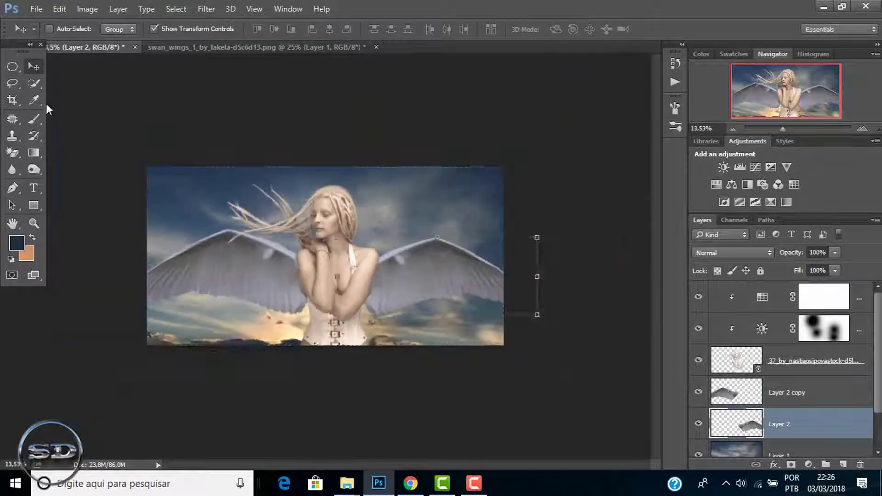
pyautogui.press('c')
pyautogui.moveTo(152, 257); pyautogui.dragTo(115, 257)
pyautogui.press('Return')
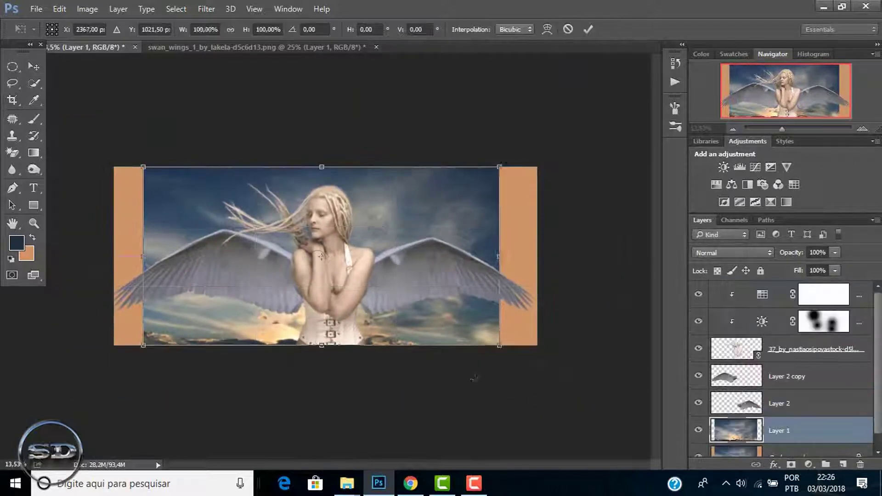
pyautogui.moveTo(322, 167); pyautogui.dragTo(320, 127)
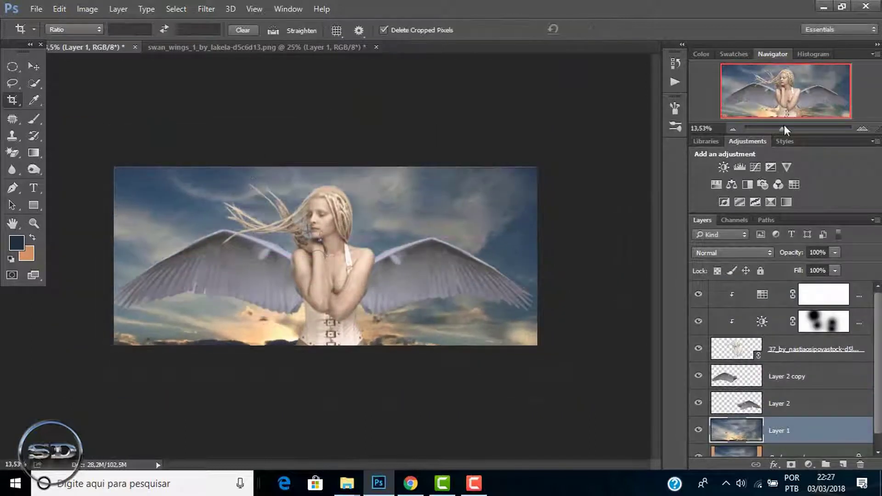
# - Paint blurred black shadows on new layers, including Layer 5, clipped to the wings
pyautogui.moveTo(782, 129); pyautogui.dragTo(789, 128)
pyautogui.click(17, 243)
pyautogui.press('Return')
pyautogui.press('b')
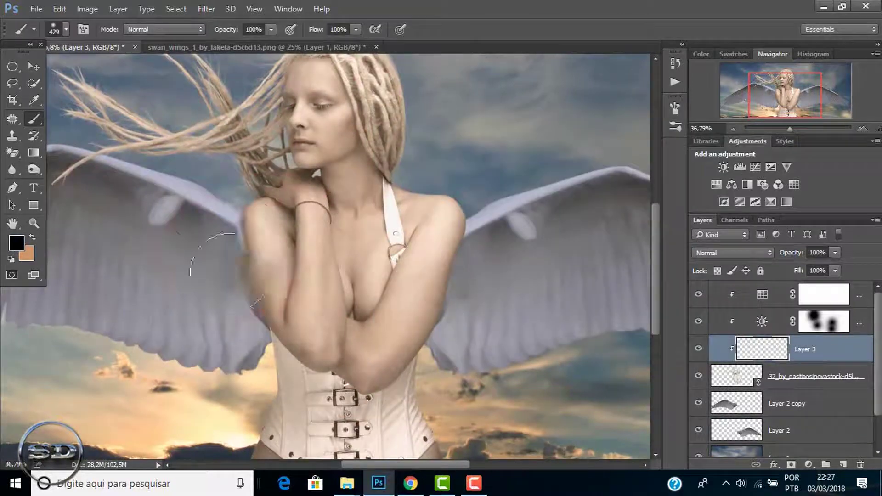
pyautogui.rightClick(731, 403)
pyautogui.click(590, 237)
pyautogui.moveTo(239, 257); pyautogui.dragTo(257, 368)
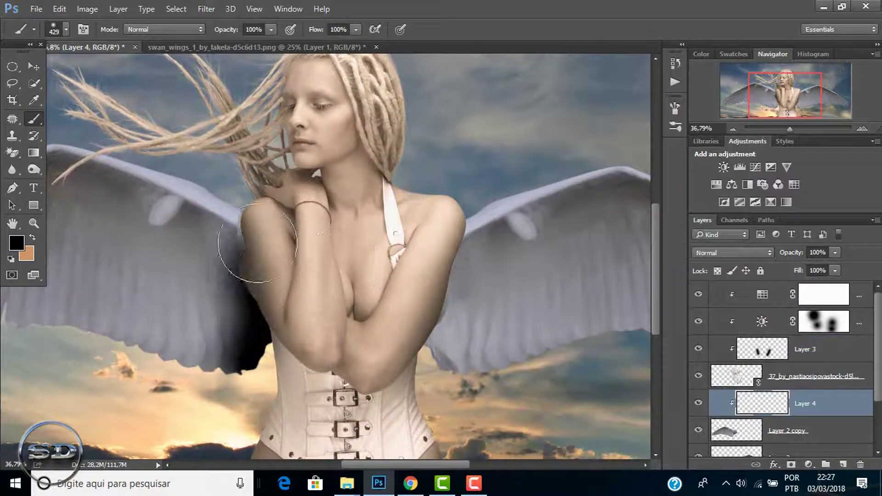
pyautogui.click(206, 9)
pyautogui.click(473, 187)
pyautogui.rightClick(753, 374)
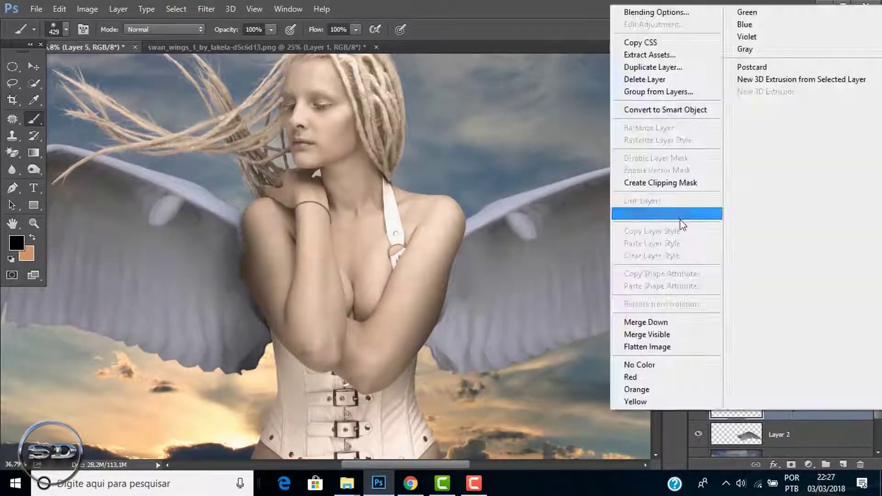
pyautogui.click(643, 180)
# - Add another Color Lookup layer clipped to the woman photo
pyautogui.moveTo(789, 127); pyautogui.dragTo(784, 128)
pyautogui.click(818, 325)
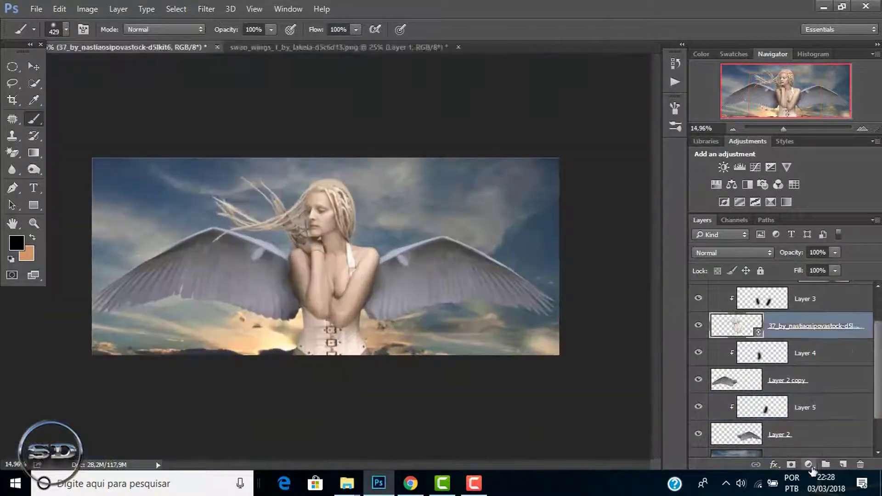
pyautogui.click(794, 185)
pyautogui.click(582, 188)
pyautogui.click(570, 112)
# - Set the lookup to Moonlight masked off her hair, and add a clipped wing Brightness/Contrast
pyautogui.press('Down')
pyautogui.press('Down')
pyautogui.press('Down')
pyautogui.press('Down')
pyautogui.press('Down')
pyautogui.press('Down')
pyautogui.press('Down')
pyautogui.press('Down')
pyautogui.press('Down')
pyautogui.press('Down')
pyautogui.press('Down')
pyautogui.moveTo(301, 184); pyautogui.dragTo(250, 167)
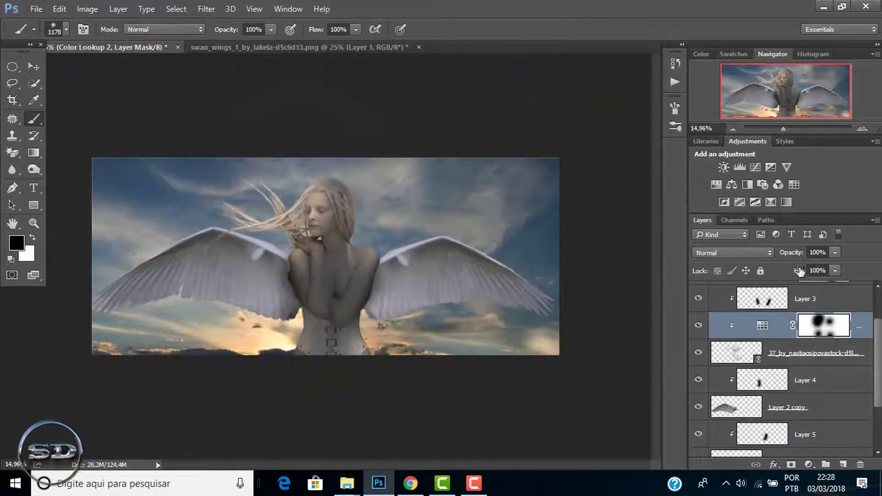
pyautogui.click(716, 185)
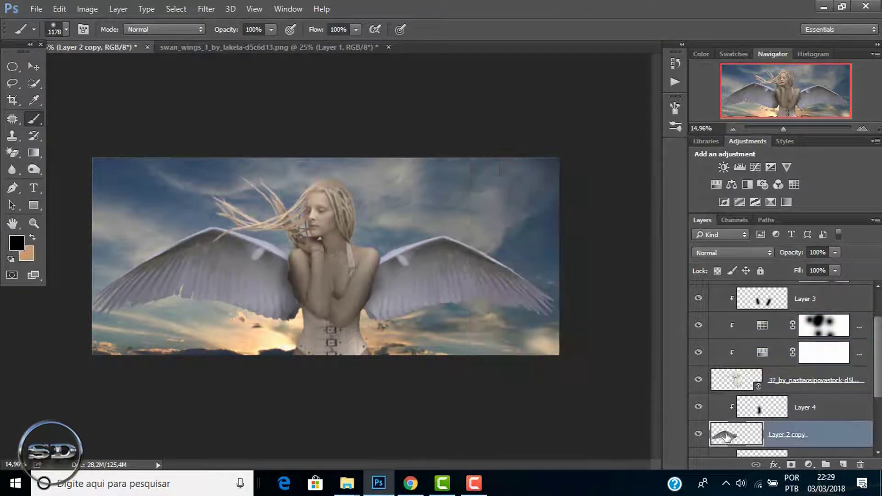
pyautogui.click(723, 166)
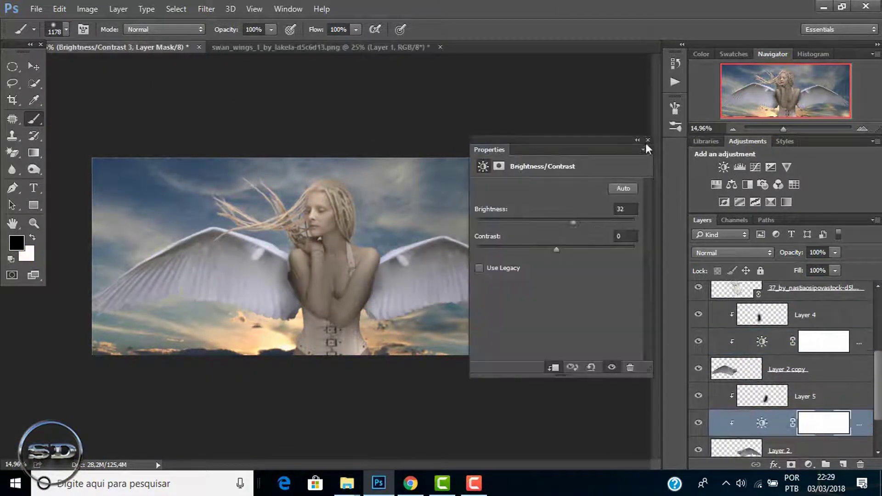
pyautogui.click(648, 140)
# - Add a global Color Lookup layer using the Moonlight preset to cool the image
pyautogui.moveTo(783, 129); pyautogui.dragTo(785, 131)
pyautogui.click(808, 465)
pyautogui.click(791, 373)
pyautogui.click(581, 189)
pyautogui.click(593, 151)
pyautogui.click(597, 192)
pyautogui.click(593, 256)
# - Add a Curves layer over everything, adjusting the red, green and blue channels
pyautogui.click(755, 171)
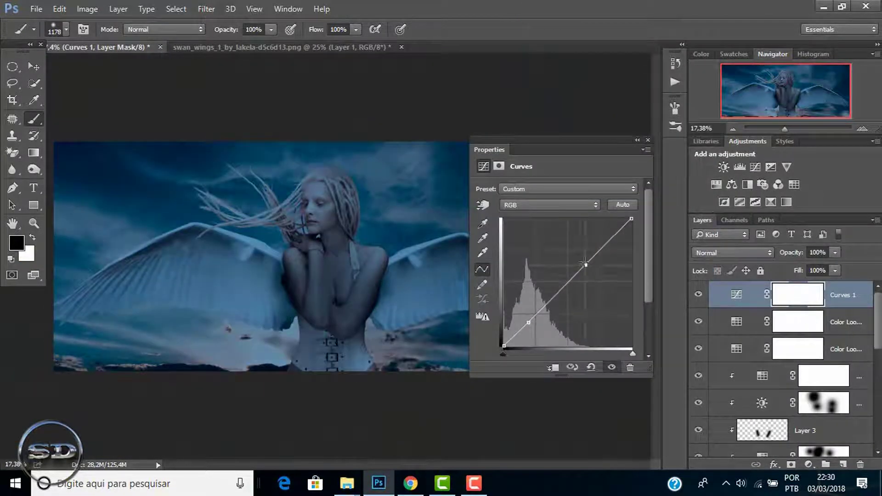
pyautogui.click(517, 223)
pyautogui.hotkey('alt', '4')
pyautogui.hotkey('alt', '5')
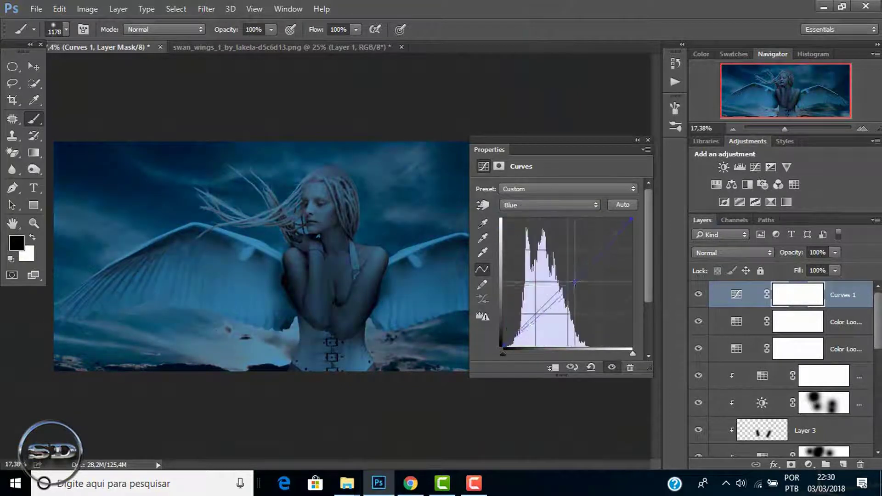
pyautogui.click(637, 140)
# - Group the grading layers into Group 1, then add a 25% Warming Filter (85) and Brightness/Contrast
pyautogui.keyDown('shift'); pyautogui.click(845, 349); pyautogui.keyUp('shift')
pyautogui.hotkey('ctrl', 'g')
pyautogui.click(762, 185)
pyautogui.click(637, 140)
pyautogui.click(724, 167)
pyautogui.click(637, 139)
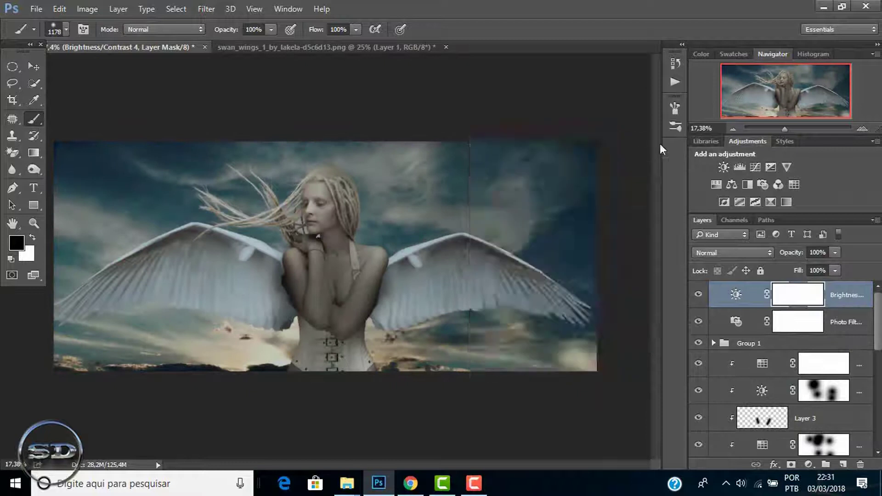
# - Add a Curves layer that brightens the image and tweaks the red, green and blue channels
pyautogui.click(755, 168)
pyautogui.moveTo(575, 275); pyautogui.dragTo(575, 259)
pyautogui.hotkey('alt', '3')
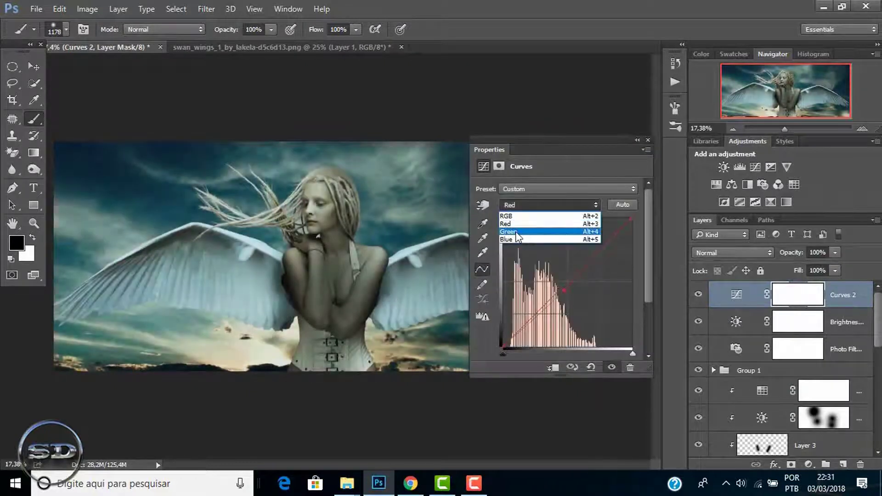
pyautogui.click(518, 236)
pyautogui.hotkey('alt', '5')
pyautogui.click(637, 139)
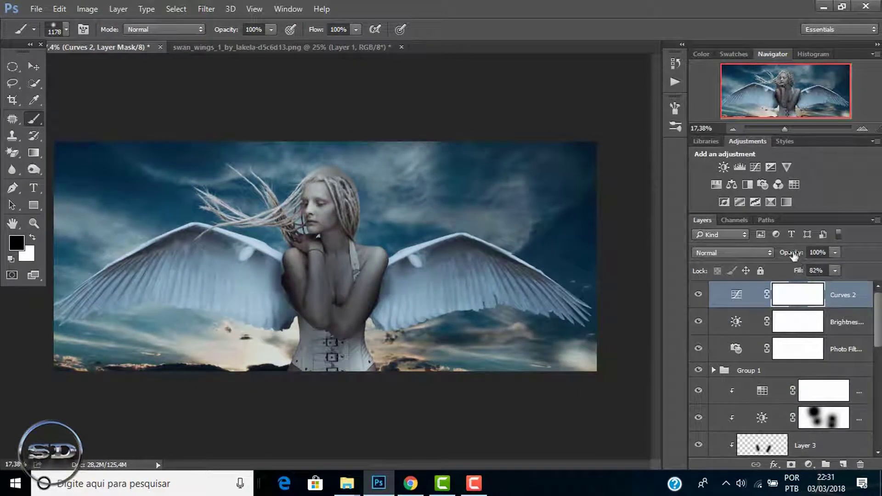
# - Add a Color Balance layer and adjust Group 2's opacity
pyautogui.click(807, 464)
pyautogui.click(772, 321)
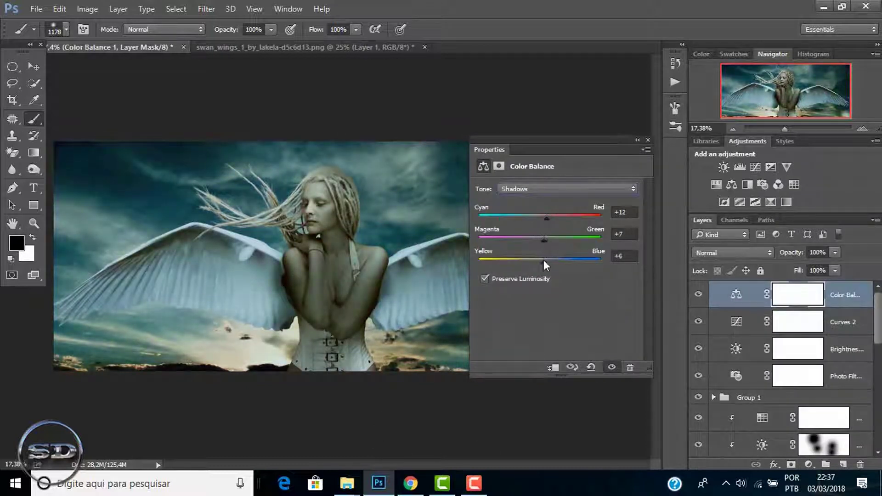
pyautogui.click(647, 139)
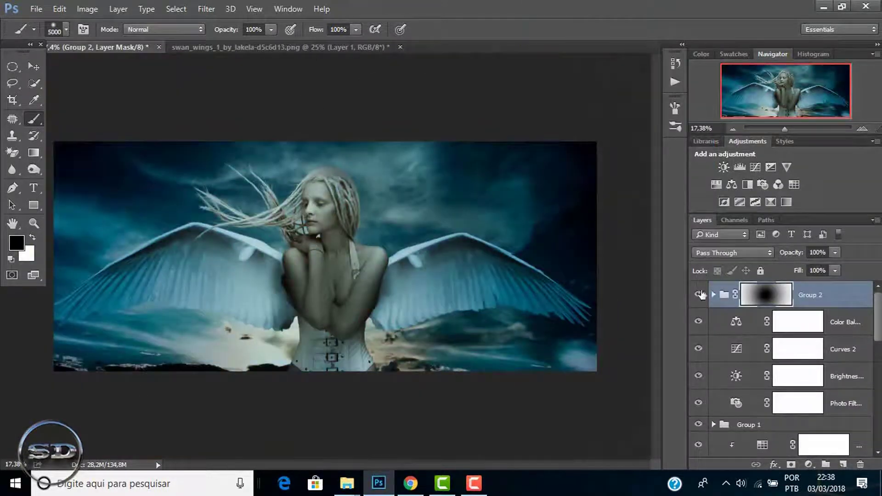
pyautogui.moveTo(768, 262); pyautogui.dragTo(787, 252)
# - Add Curves 3 with adjusted green and blue channels
pyautogui.click(754, 166)
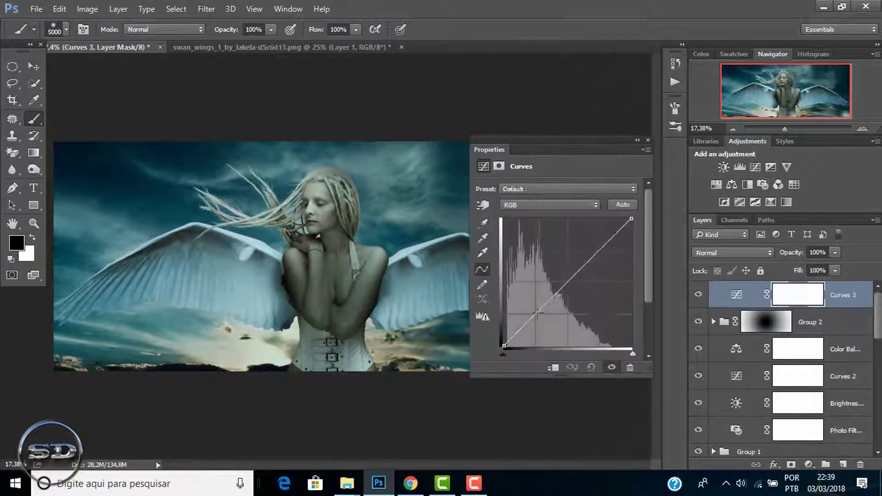
pyautogui.hotkey('alt', '3')
pyautogui.hotkey('alt', '4')
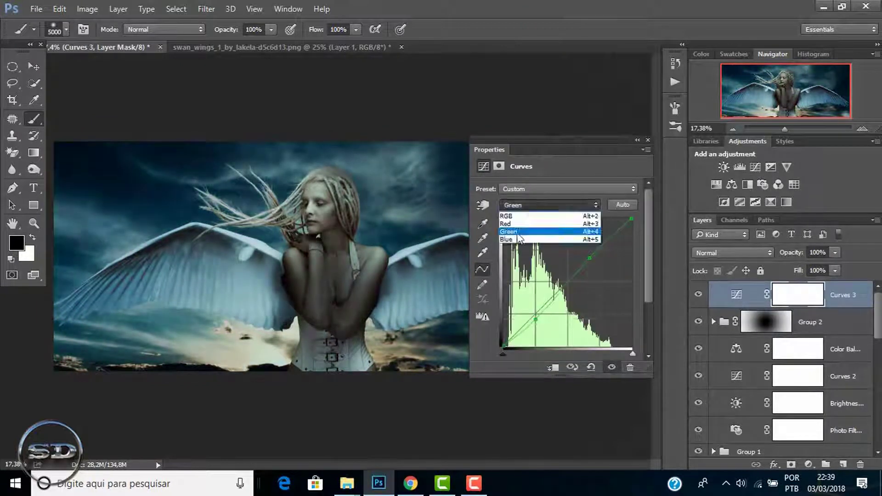
pyautogui.click(518, 238)
# - Set Curves 3 to 87% opacity and 70% fill, and rotate the right wing about 8°
pyautogui.press('v')
pyautogui.hotkey('shift', '7')
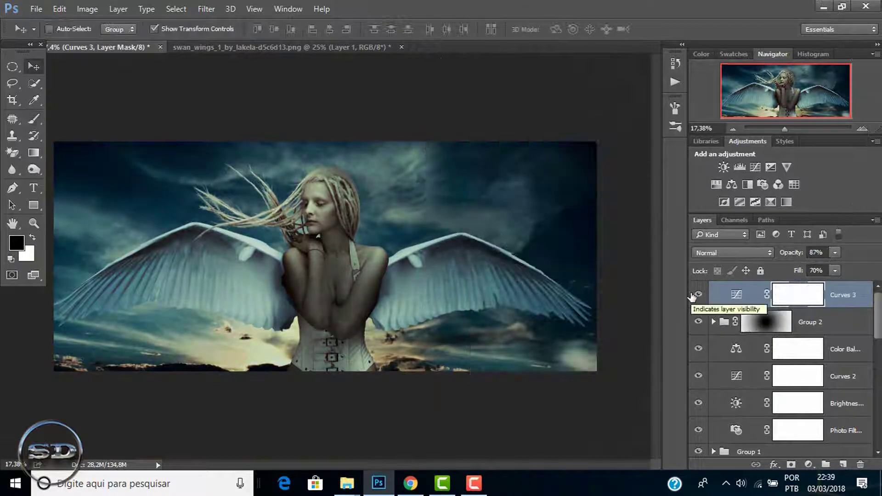
pyautogui.scroll(-10, 738, 446)
pyautogui.moveTo(599, 216); pyautogui.dragTo(550, 285)
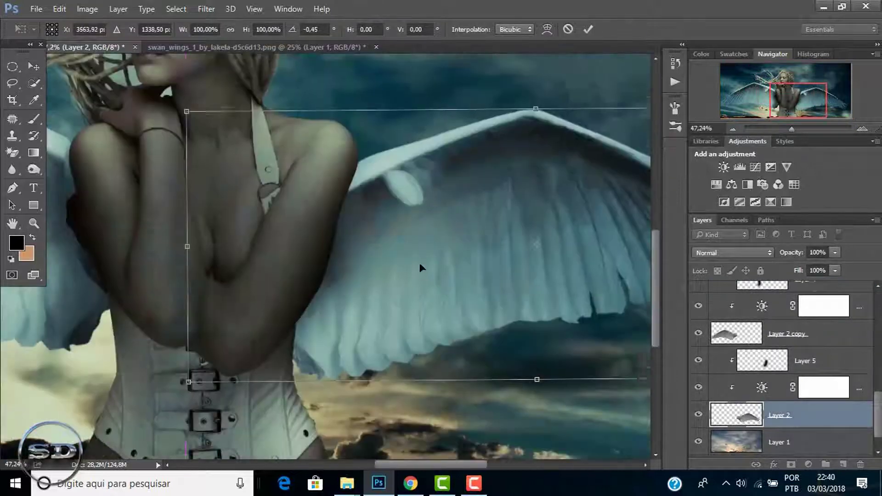
# - Nudge the rotated right wing into place and commit the transform
pyautogui.moveTo(419, 263); pyautogui.dragTo(428, 254)
pyautogui.press('Return')
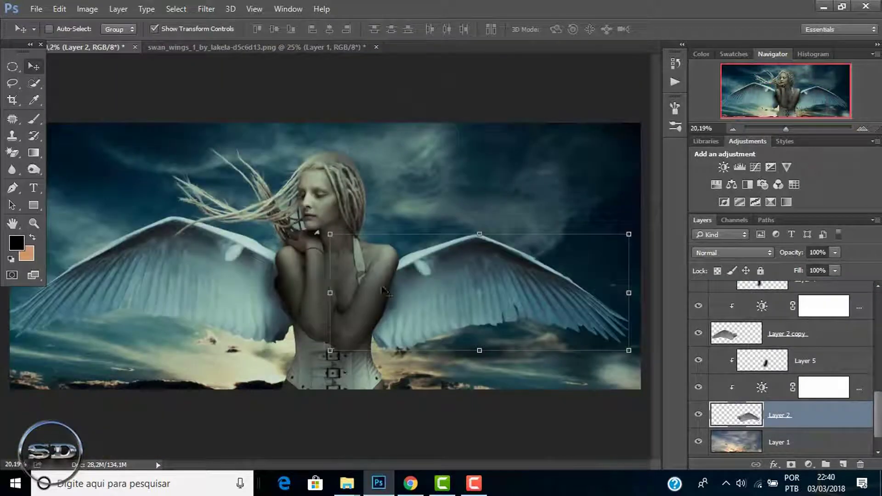
pyautogui.press('v')
pyautogui.scroll(10, 853, 295)
# - Stamp visible layers into Layer 6 and apply Camera Raw: Temperature +13, Shadows +82, Whites -28
pyautogui.hotkey('ctrl', 'shift', 'alt', 'e')
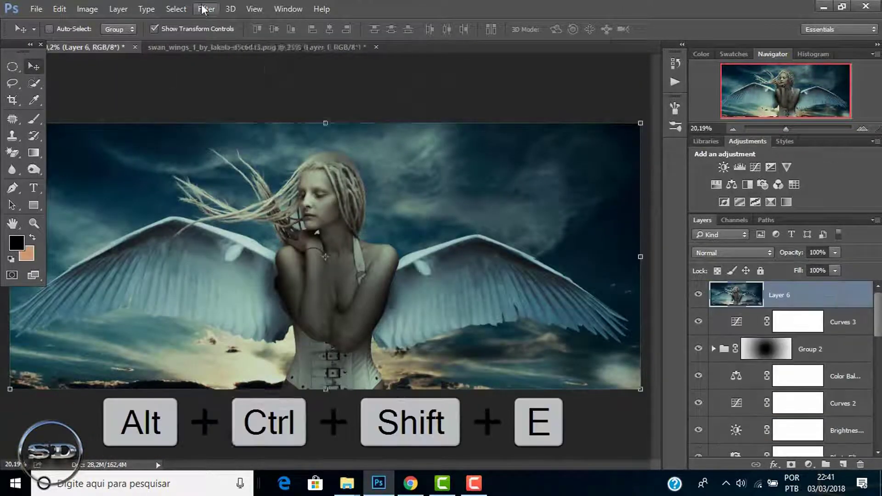
pyautogui.hotkey('ctrl', 'shift', 'a')
pyautogui.moveTo(715, 266)
pyautogui.mouseDown()
pyautogui.moveTo(707, 266)
pyautogui.moveTo(728, 266)
pyautogui.moveTo(717, 267)
pyautogui.mouseUp()
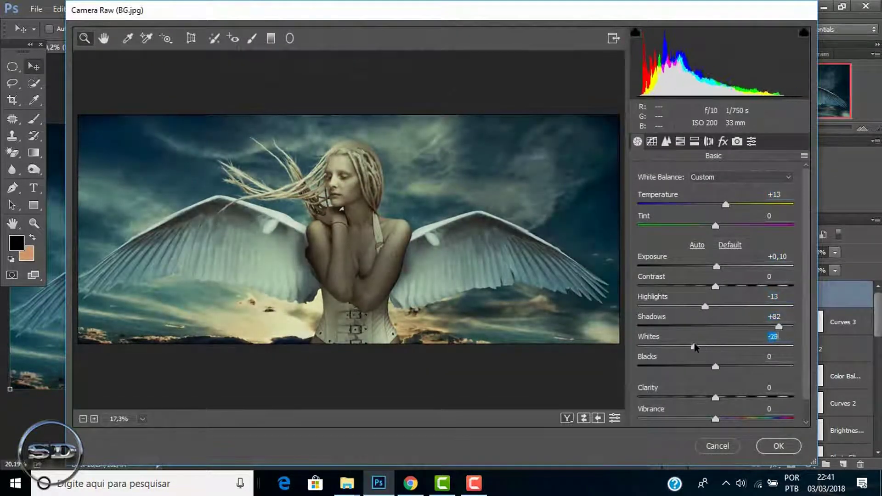
pyautogui.click(778, 446)
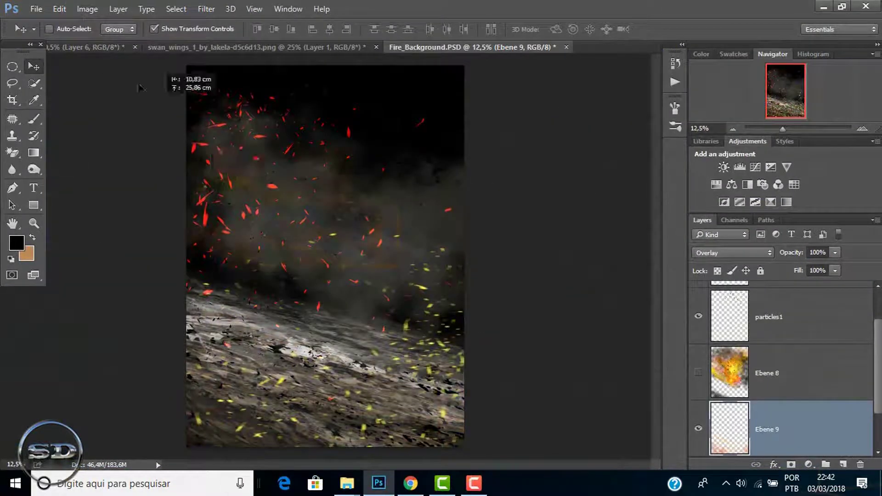
# - Bring in the fire layer, stamp the layers, and apply a 15 px Iris Blur
pyautogui.moveTo(200, 184); pyautogui.dragTo(508, 230)
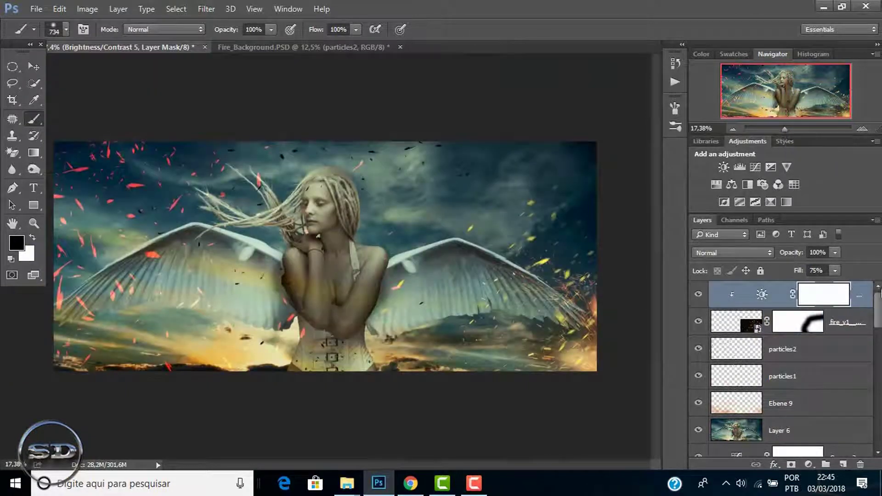
pyautogui.hotkey('ctrl', 'shift', 'alt', 'e')
pyautogui.click(206, 8)
pyautogui.click(416, 160)
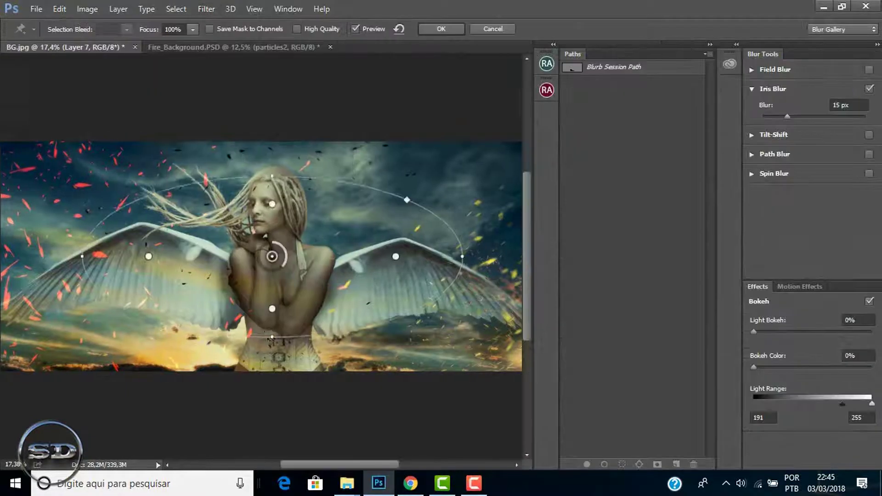
pyautogui.click(448, 29)
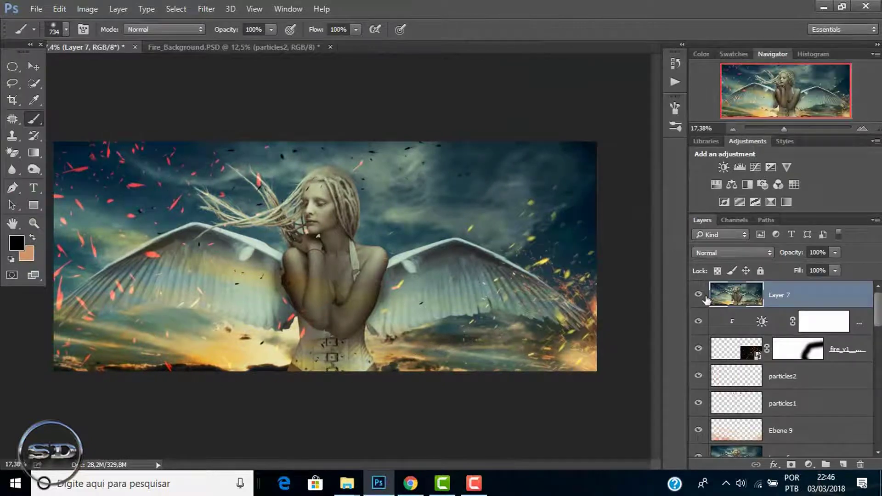
# - Launch Color Efex Pro 4 on the stamped layer and open the Cross Balance presets
pyautogui.click(206, 8)
pyautogui.click(440, 299)
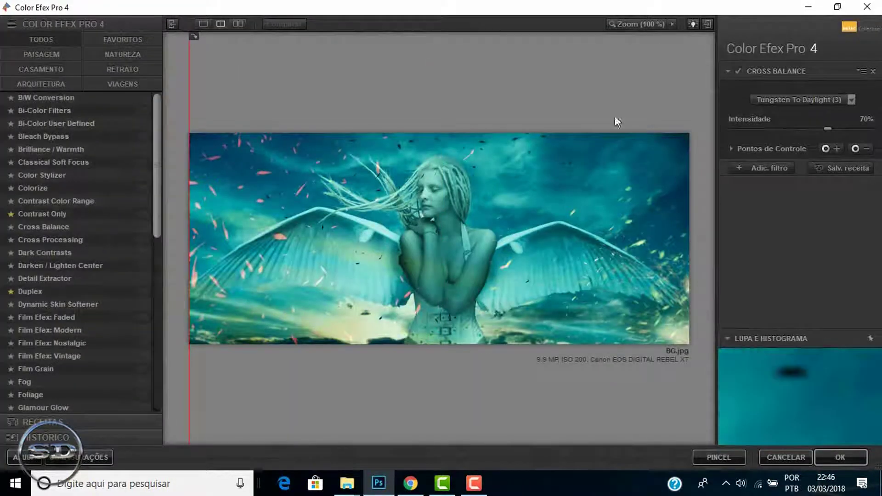
pyautogui.click(799, 99)
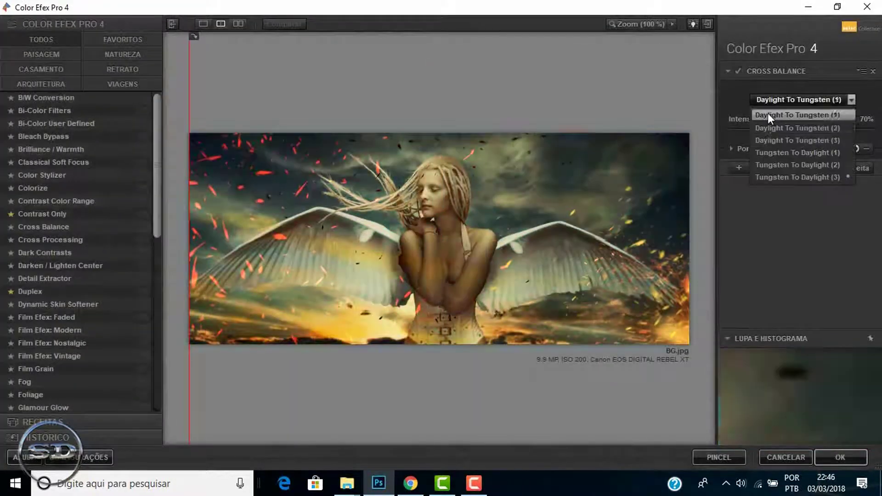
# - Apply the Daylight To Tungsten Cross Balance grade and fade it to 89% opacity
pyautogui.click(840, 457)
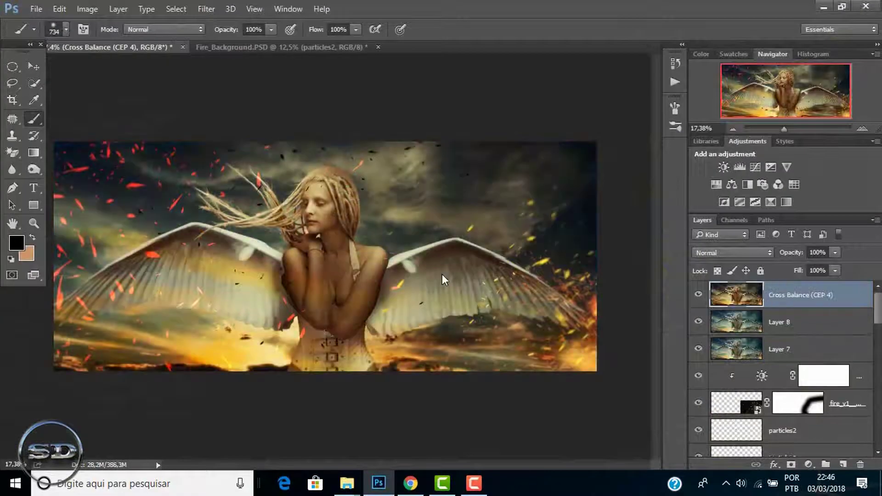
pyautogui.click(787, 255)
pyautogui.moveTo(786, 255); pyautogui.dragTo(798, 265)
# - Stamp the visible layers and apply a Perfectly Clear correction
pyautogui.hotkey('ctrl', 'shift', 'alt', 'e')
pyautogui.click(207, 8)
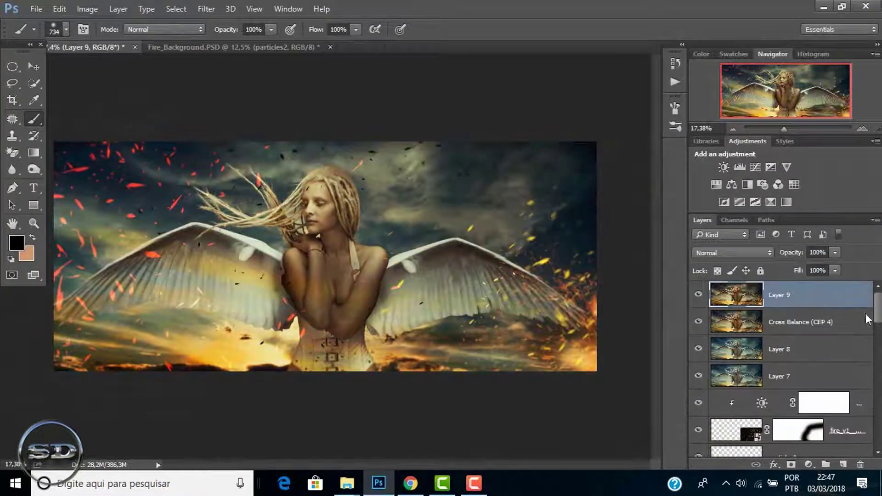
pyautogui.click(442, 277)
pyautogui.click(626, 449)
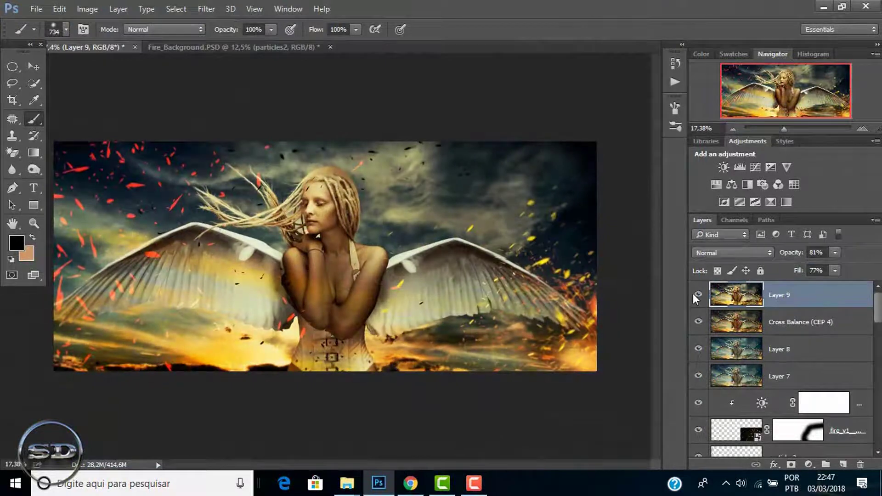
# - Apply a Tungsten To Daylight (2) Cross Balance grade and lower its fill to 80%
pyautogui.click(206, 9)
pyautogui.click(475, 327)
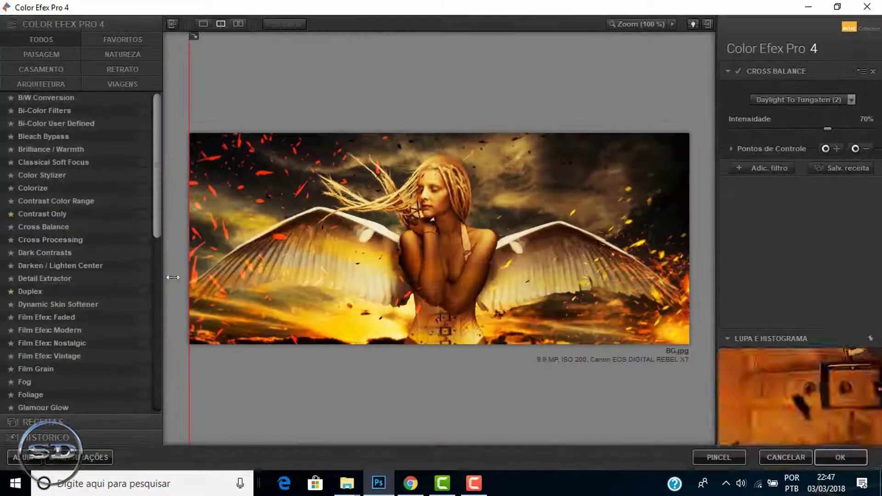
pyautogui.click(802, 99)
pyautogui.click(768, 134)
pyautogui.click(801, 100)
pyautogui.click(770, 164)
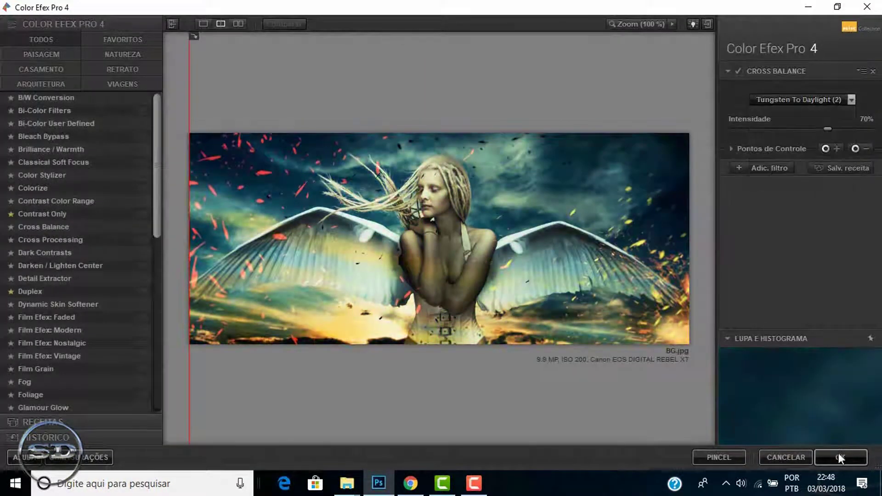
pyautogui.click(840, 457)
pyautogui.moveTo(797, 271); pyautogui.dragTo(789, 274)
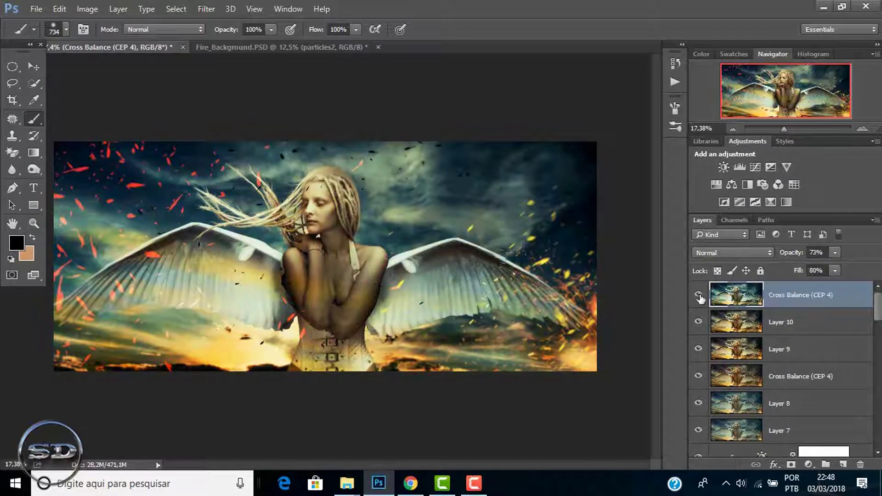
pyautogui.moveTo(781, 131); pyautogui.dragTo(792, 129)
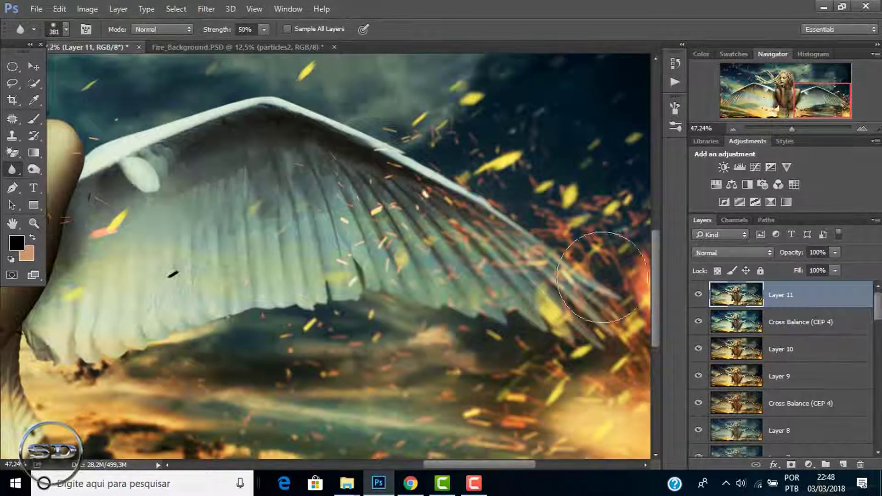
# - Stamp the visible layers into Layer 12 and apply High Pass at 1.4 px
pyautogui.moveTo(762, 92); pyautogui.dragTo(730, 96)
pyautogui.moveTo(792, 129); pyautogui.dragTo(784, 129)
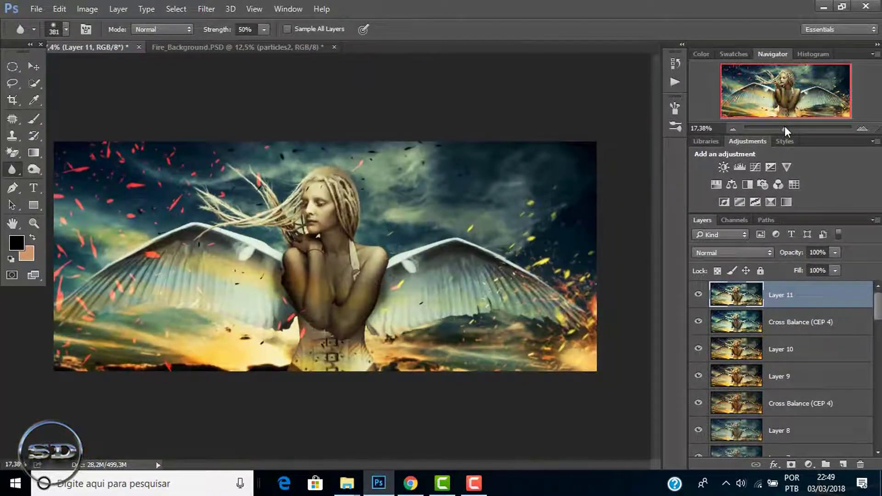
pyautogui.hotkey('ctrl', 'shift', 'alt', 'e')
pyautogui.click(206, 9)
pyautogui.click(244, 247)
pyautogui.click(427, 259)
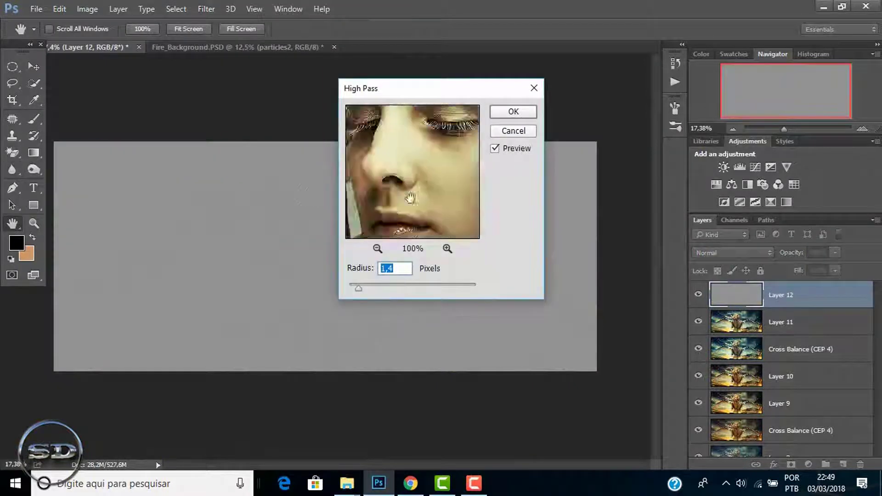
pyautogui.click(510, 111)
# - Set Layer 12 to Overlay, add a black mask, and paint sharpening over the figure
pyautogui.click(732, 252)
pyautogui.click(709, 126)
pyautogui.click(791, 464)
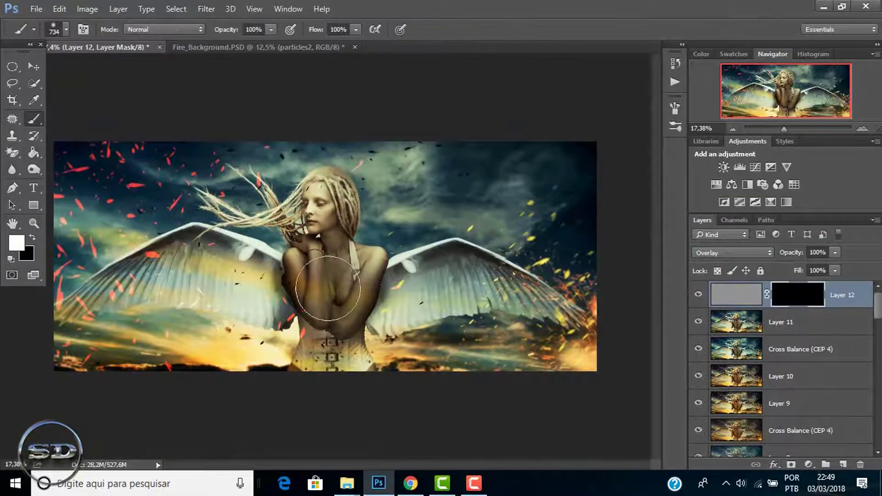
pyautogui.moveTo(340, 293); pyautogui.dragTo(339, 275)
pyautogui.scroll(5, 339, 275)
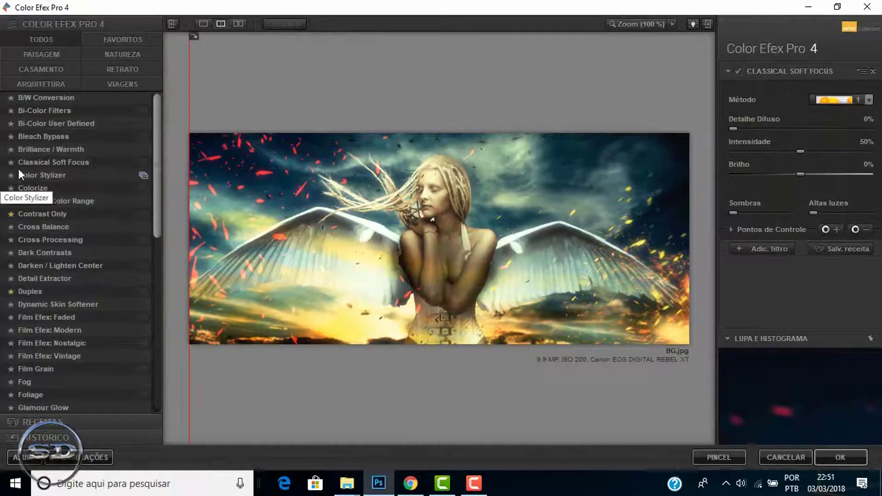
# - Grade with Color Efex Cross Processing plus a warm Cross Balance, then lower that layer's opacity and fill
pyautogui.click(32, 201)
pyautogui.click(33, 226)
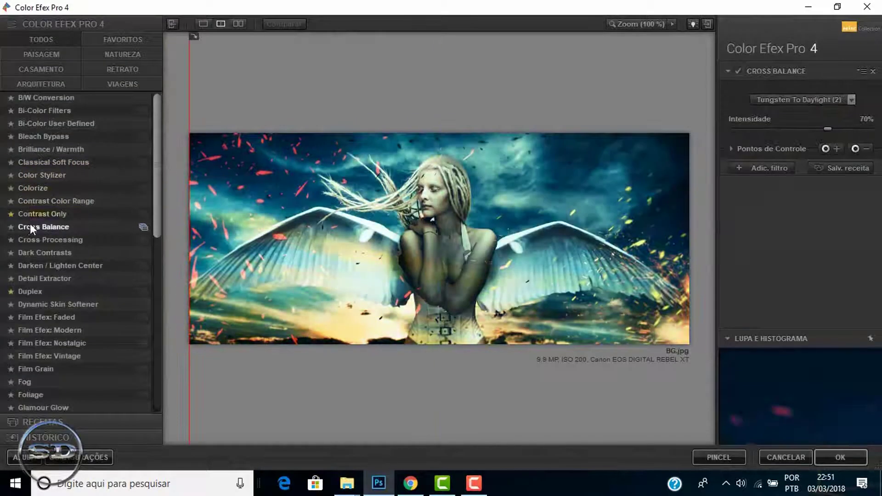
pyautogui.click(831, 99)
pyautogui.click(744, 203)
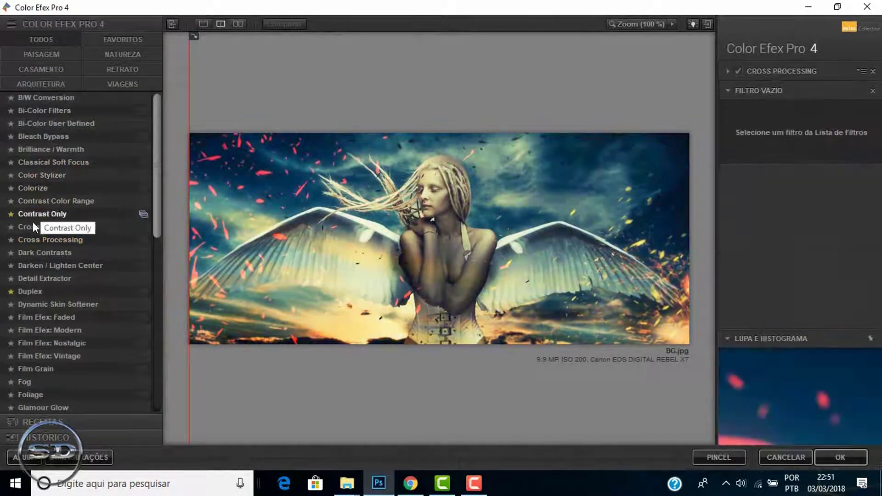
pyautogui.click(43, 226)
pyautogui.click(781, 118)
pyautogui.click(774, 188)
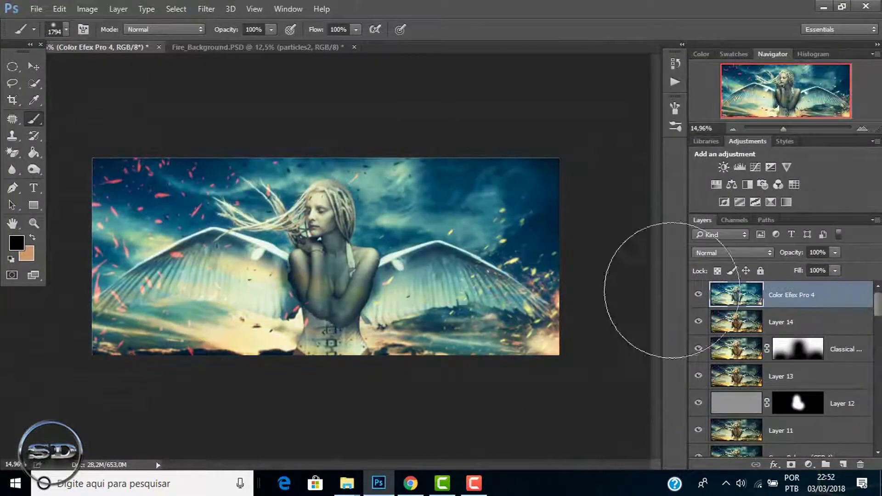
pyautogui.moveTo(798, 270); pyautogui.dragTo(788, 271)
pyautogui.moveTo(792, 253); pyautogui.dragTo(782, 257)
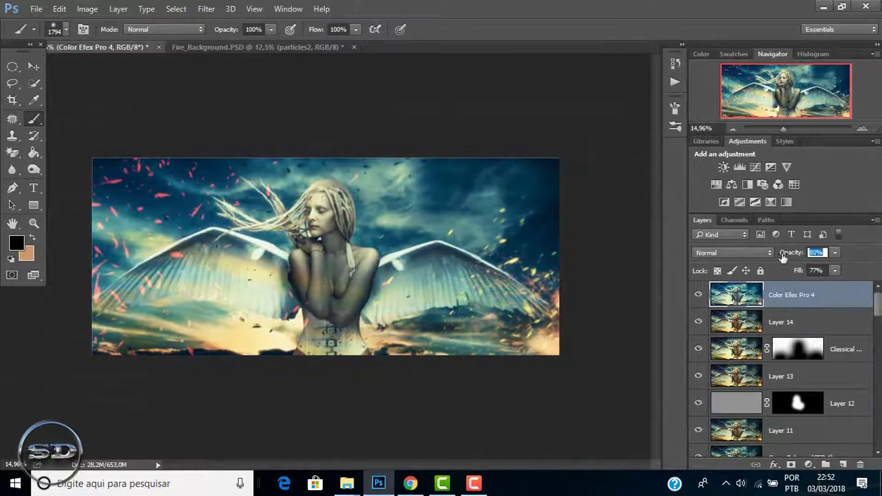
# - Stamp visible layers into a new layer and lower its contrast with Viveza 2
pyautogui.hotkey('ctrl', 'shift', 'alt', 'e')
pyautogui.click(206, 9)
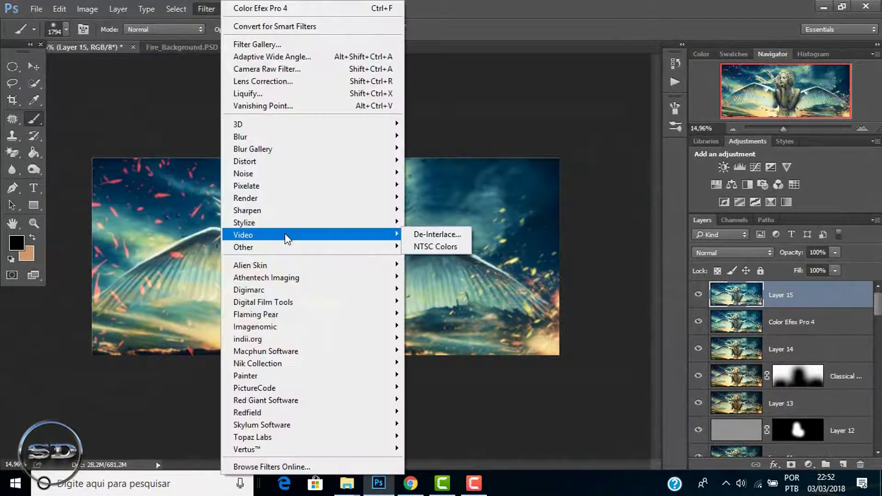
pyautogui.click(459, 381)
pyautogui.moveTo(703, 257)
pyautogui.mouseDown()
pyautogui.moveTo(681, 258)
pyautogui.moveTo(698, 262)
pyautogui.mouseUp()
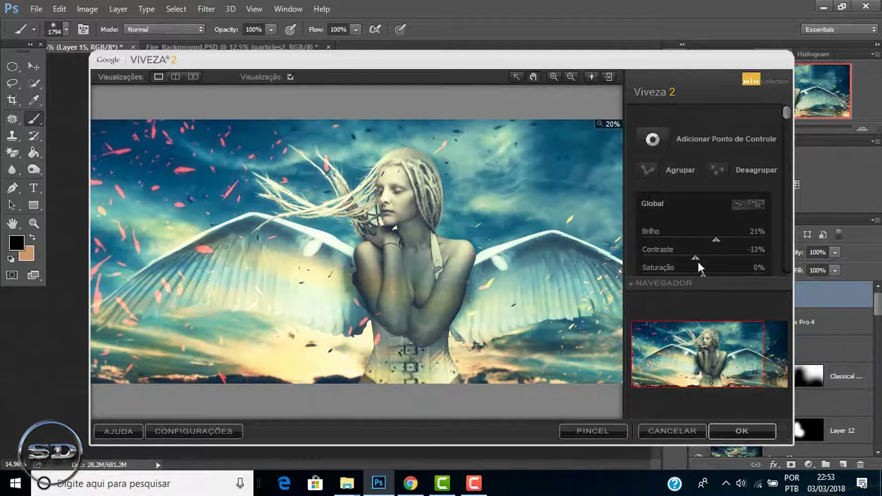
pyautogui.press('Return')
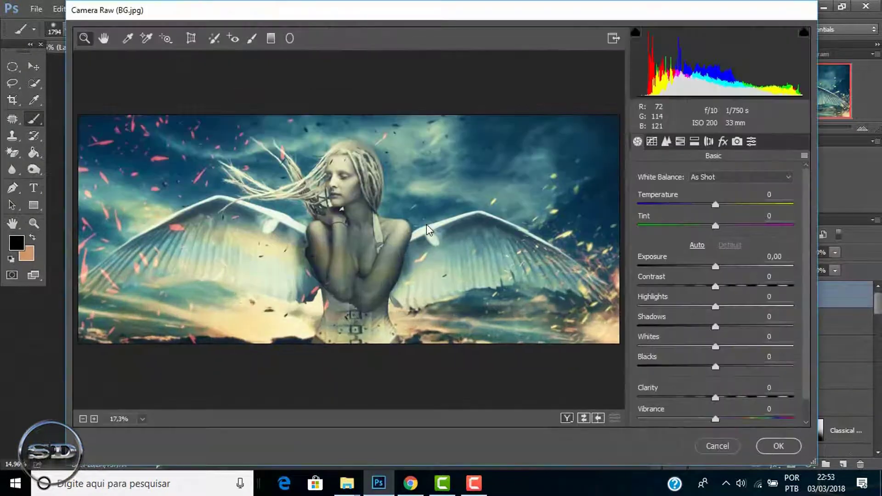
# - Warm Layer 16 in Camera Raw, darken exposure slightly, lift shadows, then mask part of it
pyautogui.moveTo(715, 205); pyautogui.dragTo(728, 208)
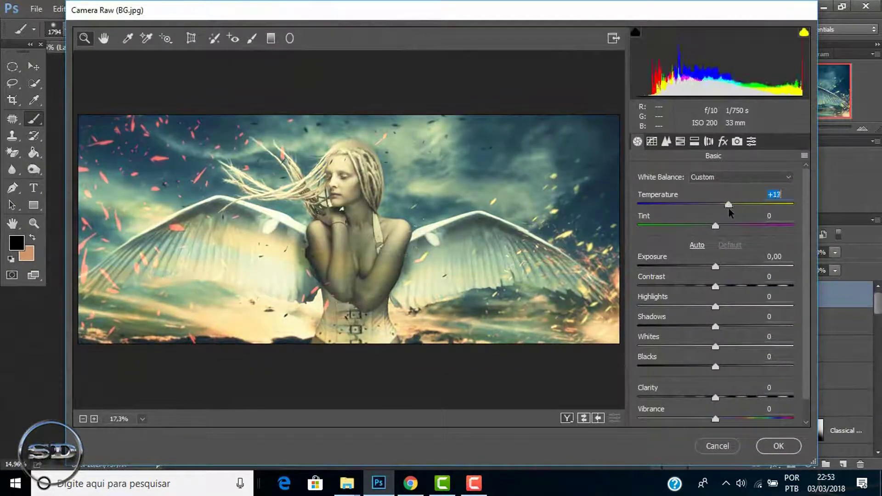
pyautogui.click(714, 267)
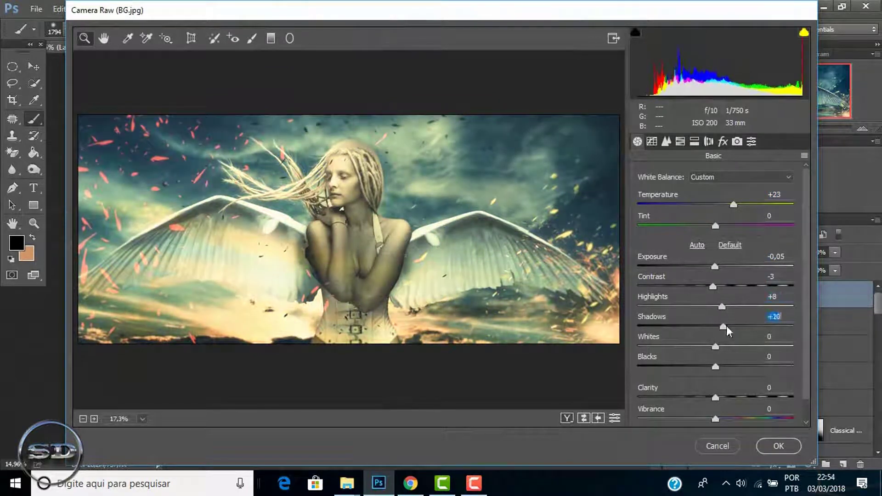
pyautogui.moveTo(714, 367); pyautogui.dragTo(722, 365)
pyautogui.press('Return')
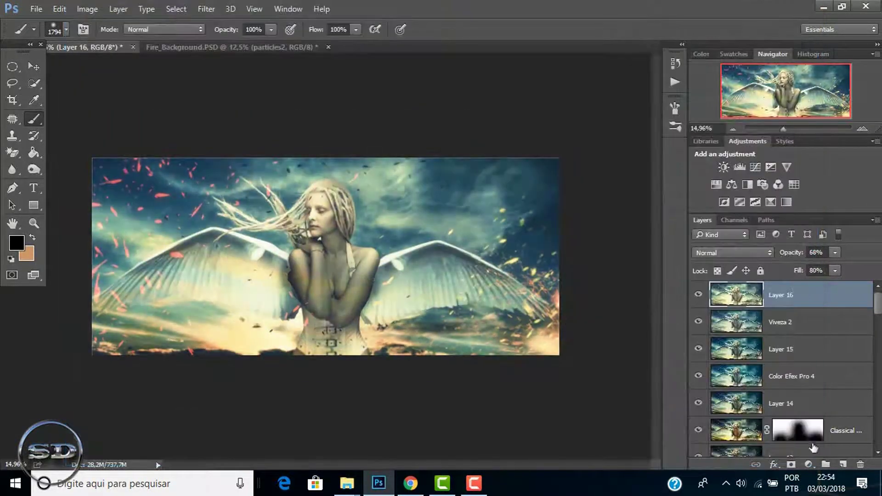
pyautogui.click(244, 309)
pyautogui.moveTo(791, 252); pyautogui.dragTo(780, 253)
# - Mask out more of Layer 16 and set its opacity to 40%
pyautogui.moveTo(783, 129); pyautogui.dragTo(798, 129)
pyautogui.moveTo(783, 92); pyautogui.dragTo(775, 69)
pyautogui.moveTo(798, 129); pyautogui.dragTo(783, 137)
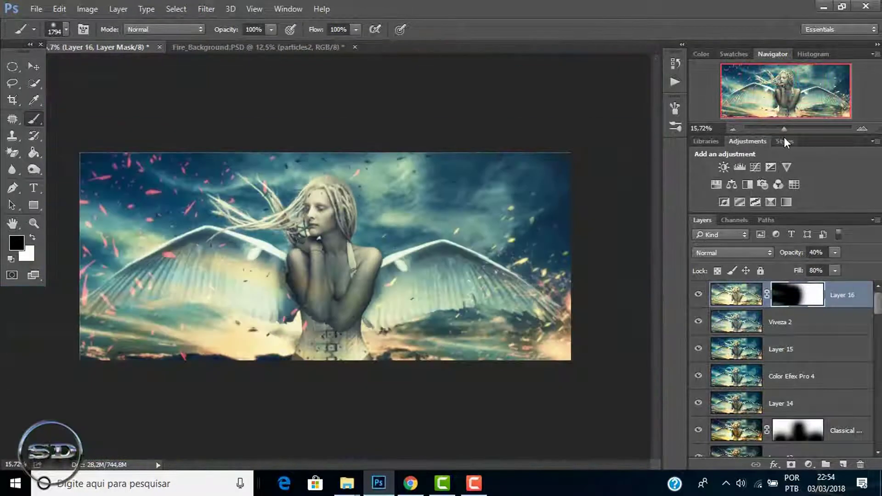
# - Add a Curves adjustment layer with a bent Green channel curve
pyautogui.click(754, 167)
pyautogui.hotkey('alt', '3')
pyautogui.hotkey('alt', '4')
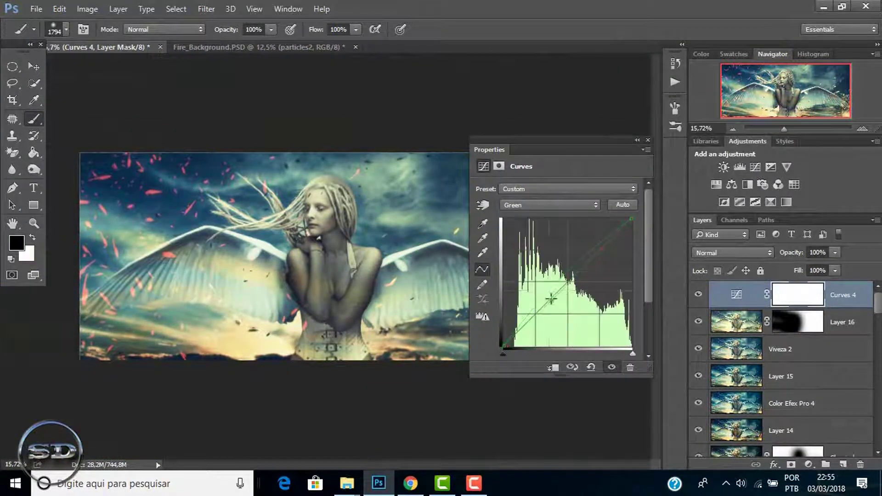
pyautogui.click(549, 205)
# - Try a Color Lookup layer with the 2Strip LUT, then delete it
pyautogui.click(793, 184)
pyautogui.click(570, 188)
pyautogui.click(568, 44)
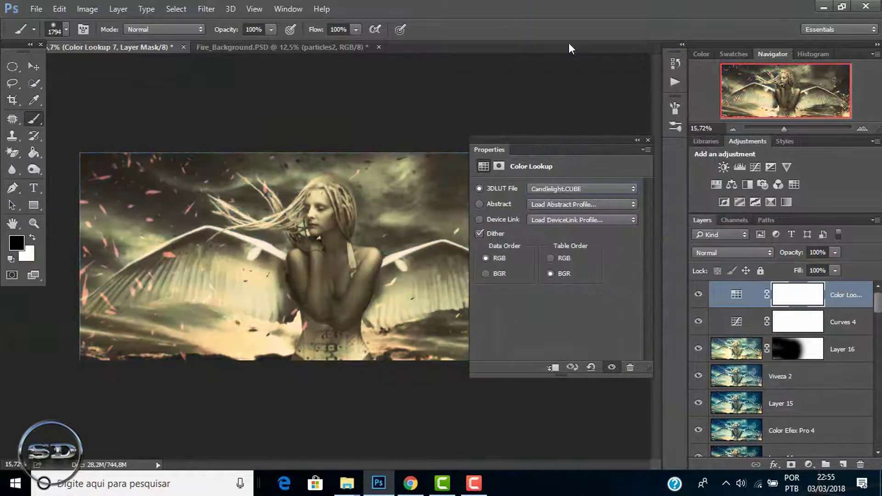
pyautogui.press('Down')
pyautogui.press('Down')
pyautogui.press('Down')
pyautogui.press('Down')
pyautogui.press('Down')
pyautogui.press('Down')
pyautogui.press('Down')
pyautogui.click(647, 140)
pyautogui.press('Delete')
# - Add a Warming Filter (85) Photo Filter adjustment layer
pyautogui.click(808, 464)
pyautogui.click(796, 350)
pyautogui.click(648, 139)
# - Place the flames texture into the document and move it up onto the woman
pyautogui.moveTo(784, 129); pyautogui.dragTo(786, 128)
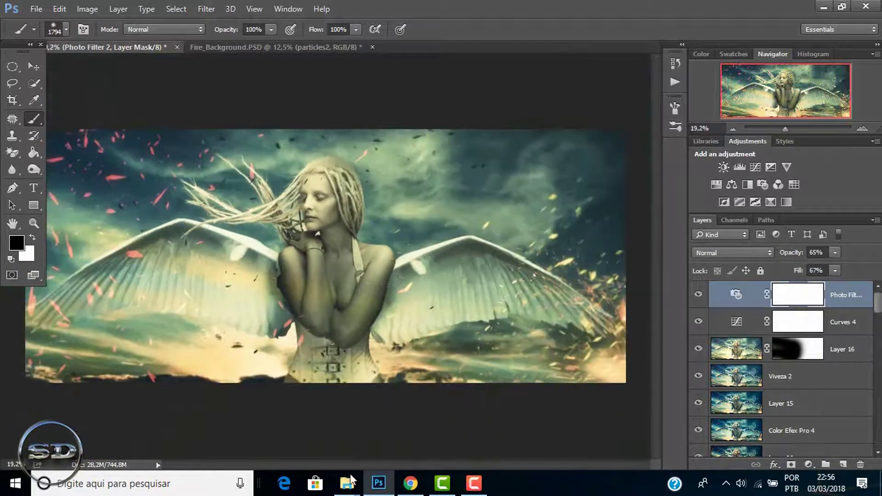
pyautogui.moveTo(350, 480); pyautogui.dragTo(312, 322)
pyautogui.moveTo(257, 331); pyautogui.dragTo(250, 159)
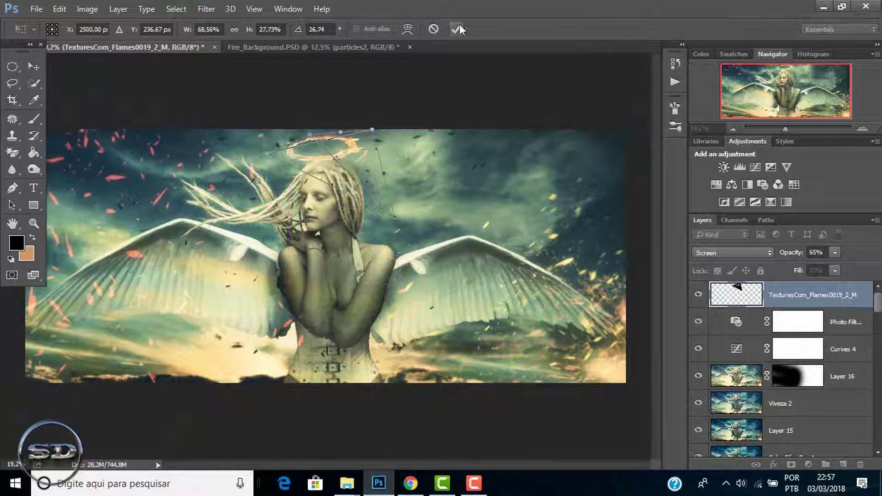
# - Commit the flame halo transform and clip a Hue/Saturation adjustment to the flames
pyautogui.click(457, 29)
pyautogui.scroll(5, 321, 207)
pyautogui.scroll(3, 321, 207)
pyautogui.click(716, 184)
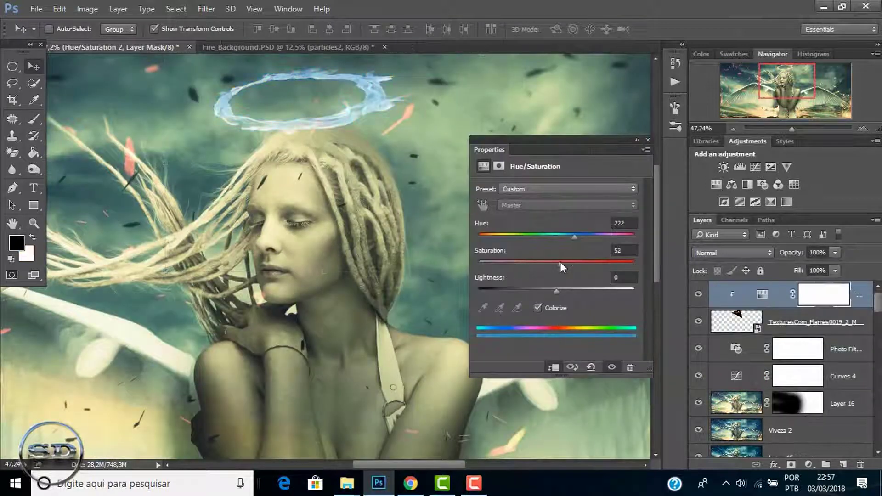
pyautogui.click(648, 140)
# - Reposition the flame halo slightly lower above her head
pyautogui.moveTo(791, 129); pyautogui.dragTo(785, 129)
pyautogui.click(724, 325)
pyautogui.hotkey('ctrl', 't')
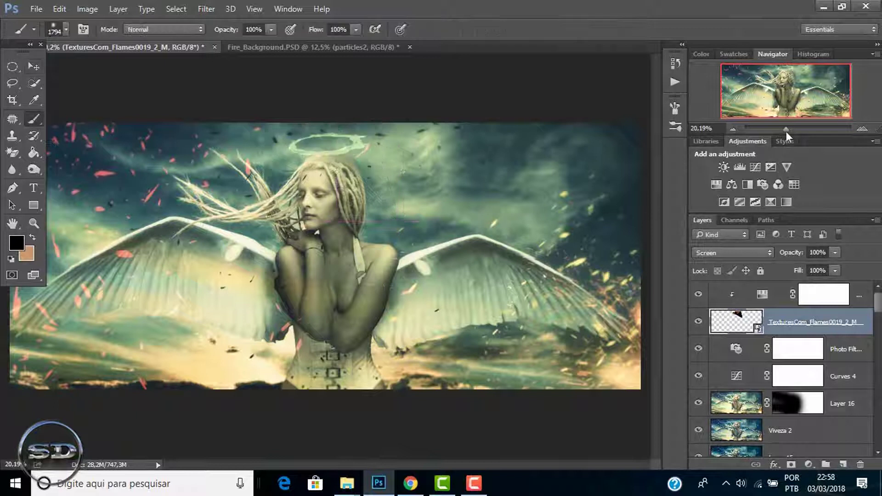
pyautogui.moveTo(786, 131); pyautogui.dragTo(783, 130)
pyautogui.click(862, 297)
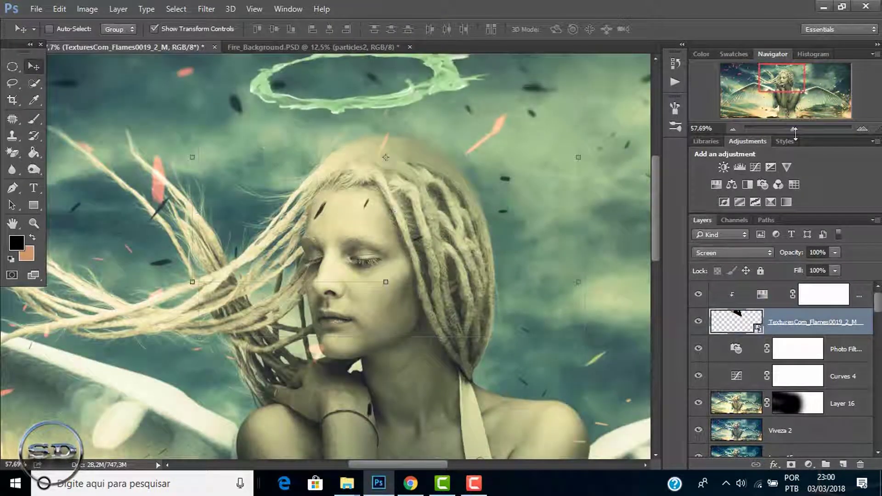
pyautogui.moveTo(360, 162); pyautogui.dragTo(363, 171)
# - Reduce the opacity of the halo's Hue/Saturation layer
pyautogui.moveTo(793, 129); pyautogui.dragTo(785, 129)
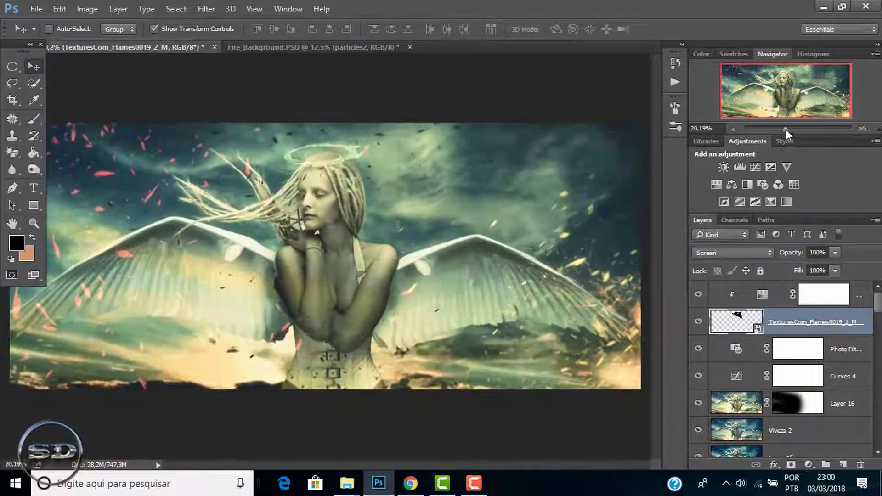
pyautogui.click(699, 298)
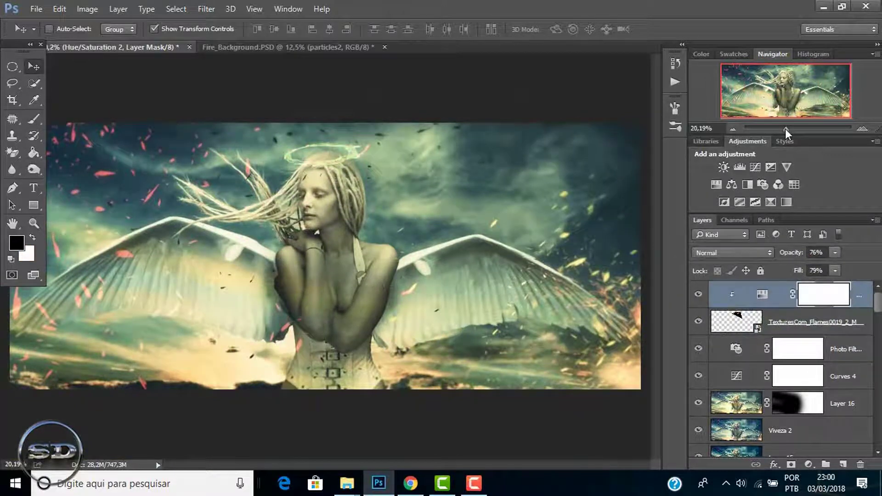
pyautogui.moveTo(785, 128); pyautogui.dragTo(781, 129)
pyautogui.press('Return')
# - Clip a Solid Color fill to smoke5, then stamp all visible layers into a new layer
pyautogui.press('b')
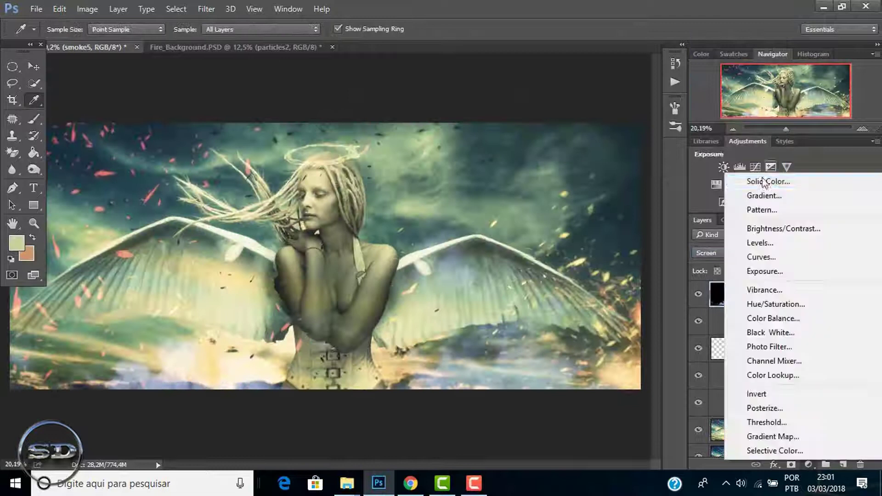
pyautogui.click(765, 183)
pyautogui.rightClick(724, 294)
pyautogui.click(620, 242)
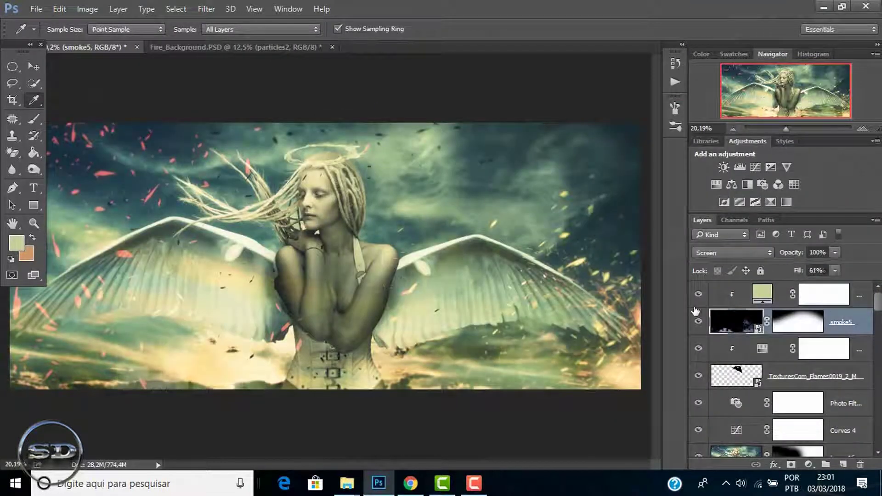
pyautogui.moveTo(785, 129); pyautogui.dragTo(783, 130)
pyautogui.hotkey('ctrl', 'alt', 'shift', 'e')
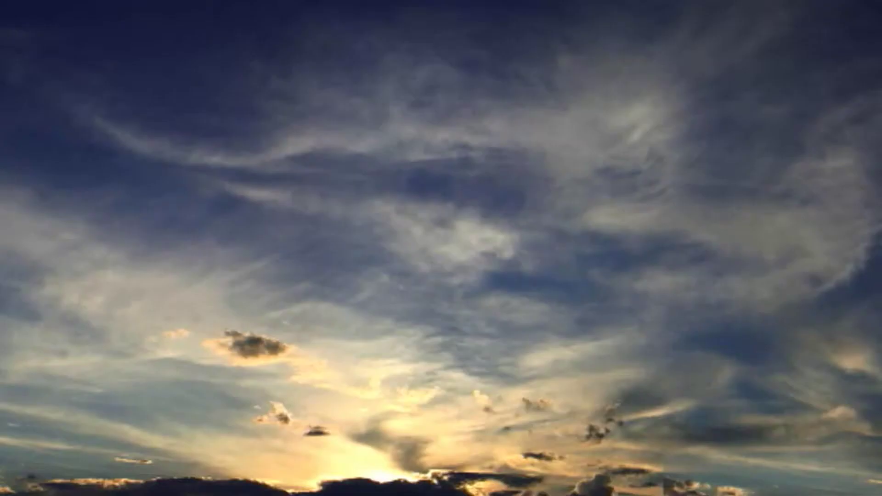